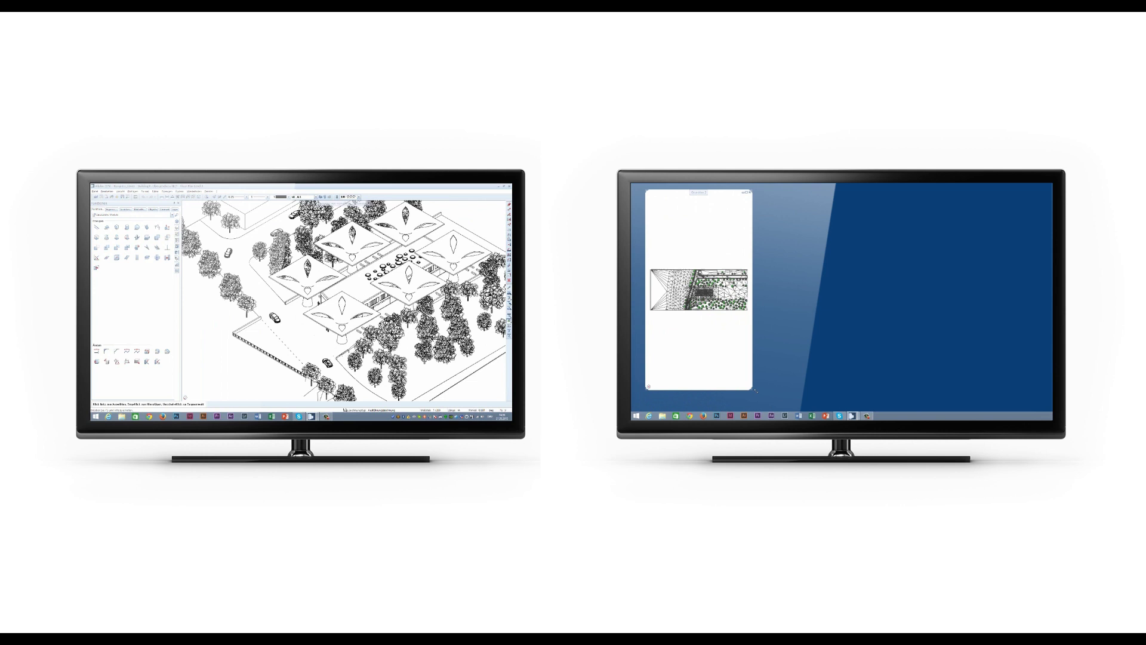
Reshape the plan window into a wide landscape window and switch the lower window to elevation view.
{"action": "left_click_drag", "start_coordinate": [752, 390], "coordinate": [778, 277]}
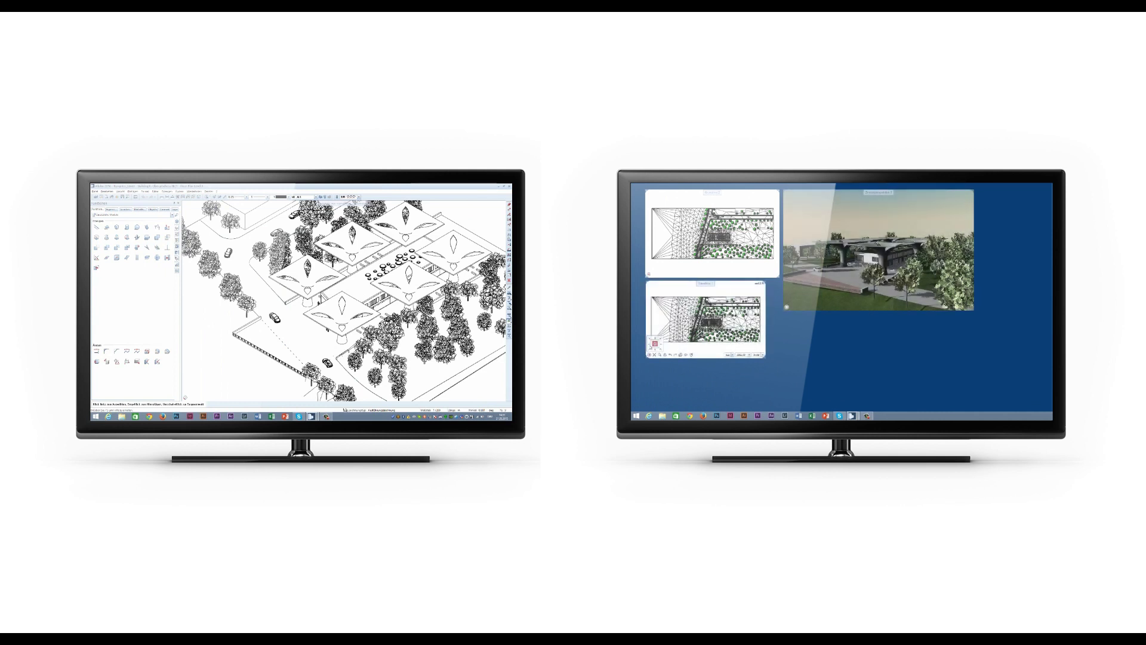
{"action": "left_click", "coordinate": [655, 344]}
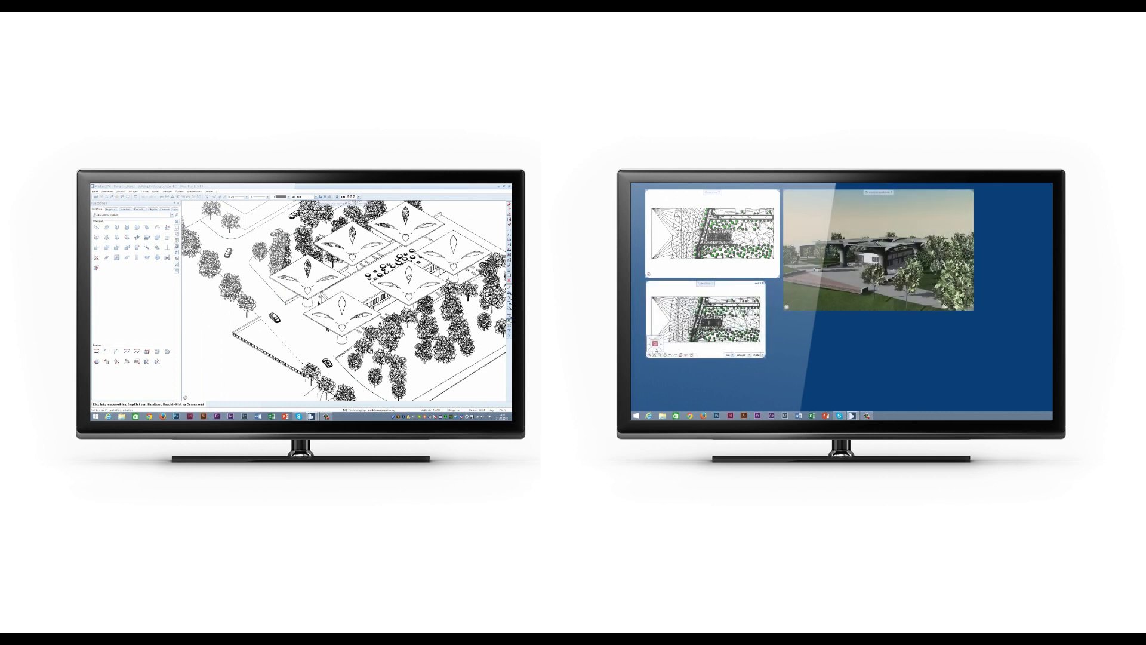